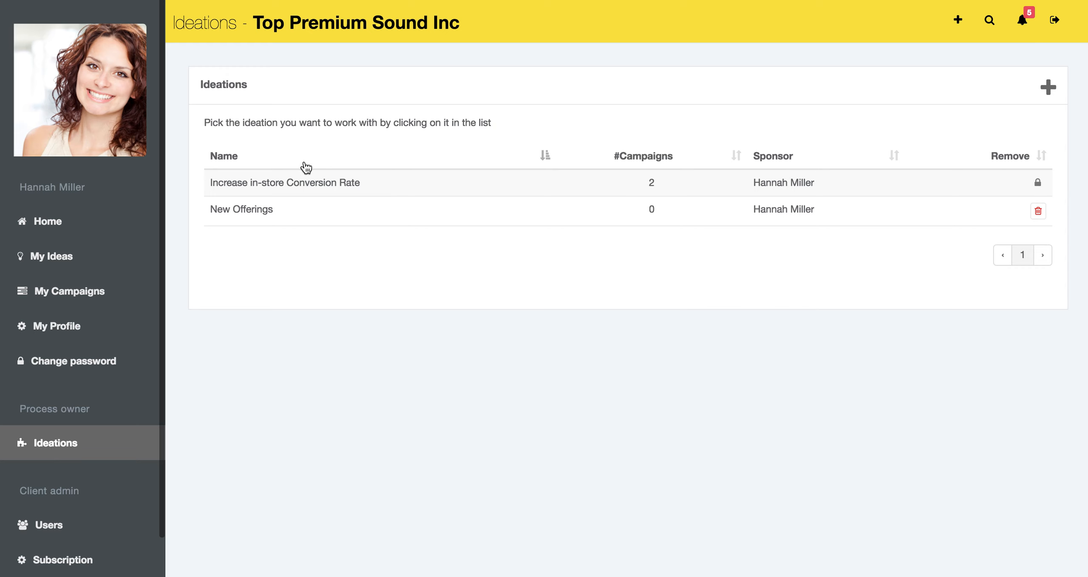
Step: Open the Payment Solutions campaign within the Increase in-store Conversion Rate ideation
{"action": "left_click", "coordinate": [284, 183]}
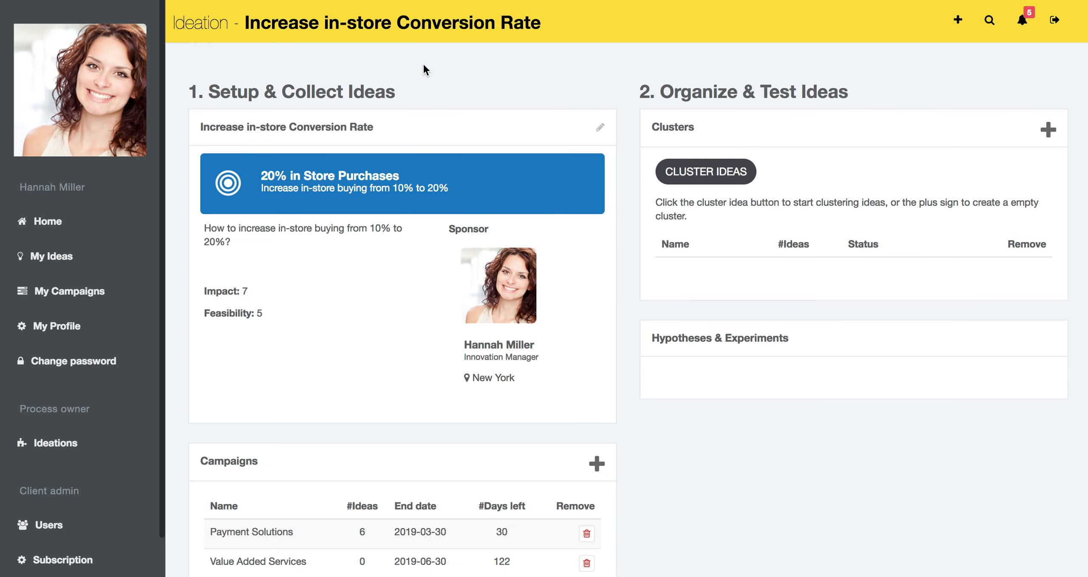
{"action": "scroll", "coordinate": [317, 406], "scroll_direction": "down", "scroll_amount": 1}
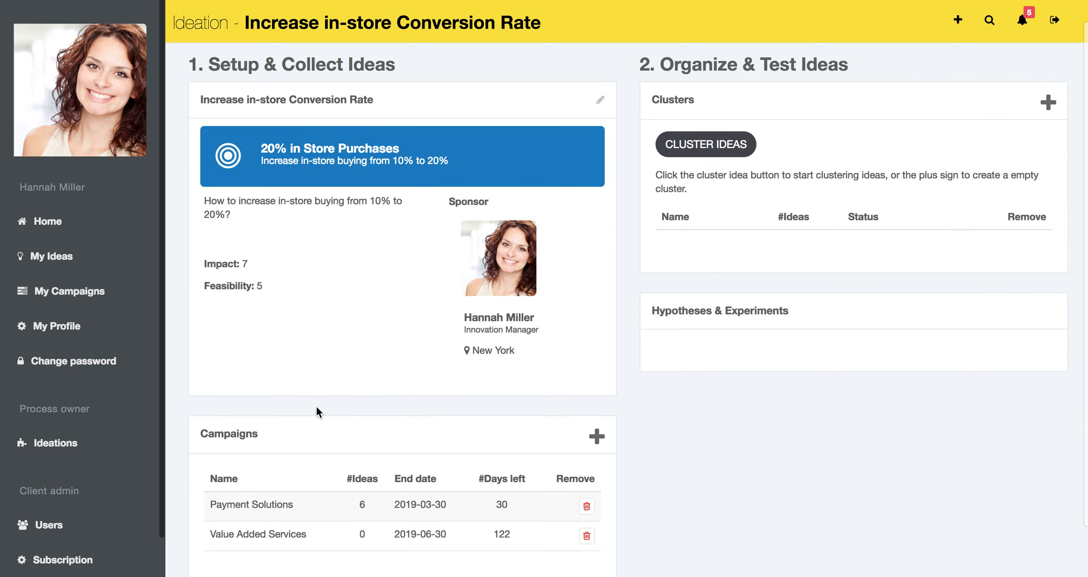
{"action": "left_click", "coordinate": [268, 506]}
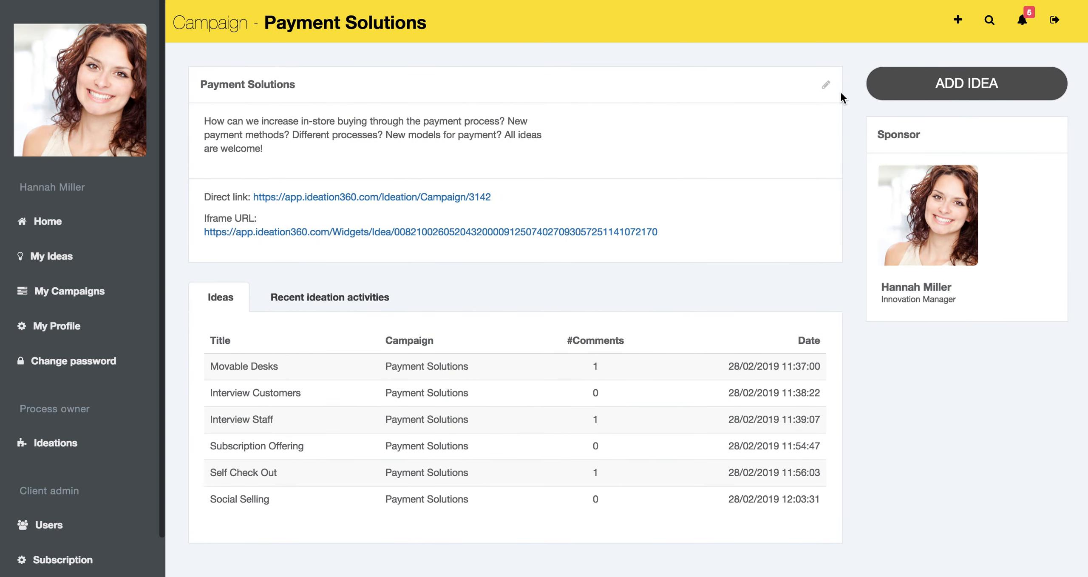
Step: Set the Payment Solutions campaign's end date to 2019-02-01 and save the campaign
{"action": "left_click", "coordinate": [826, 85]}
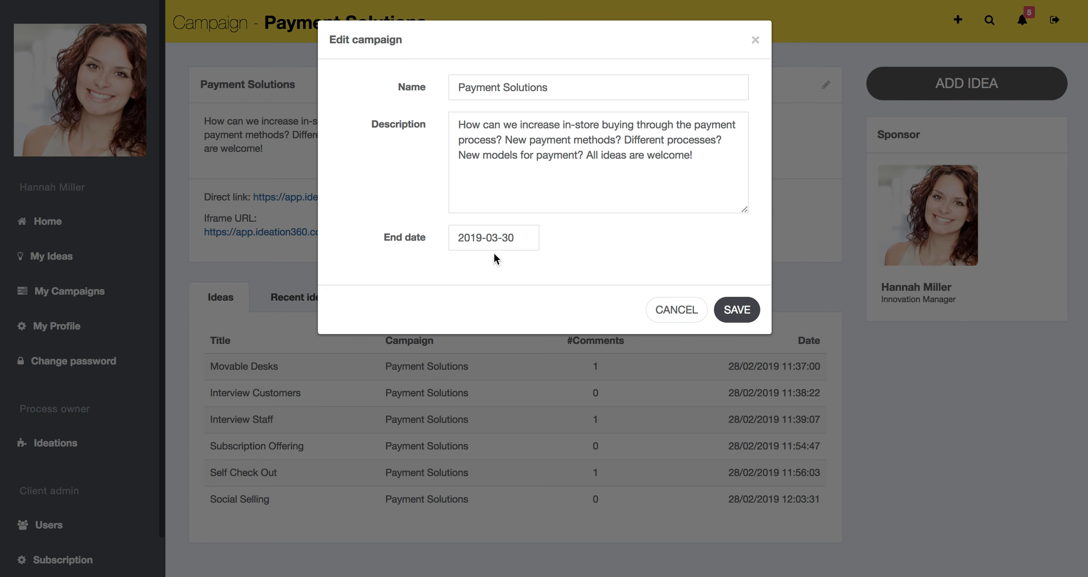
{"action": "left_click", "coordinate": [498, 238]}
{"action": "key", "text": "BackSpace"}
{"action": "type", "text": "2"}
{"action": "key", "text": "BackSpace"}
{"action": "key", "text": "BackSpace"}
{"action": "type", "text": "01"}
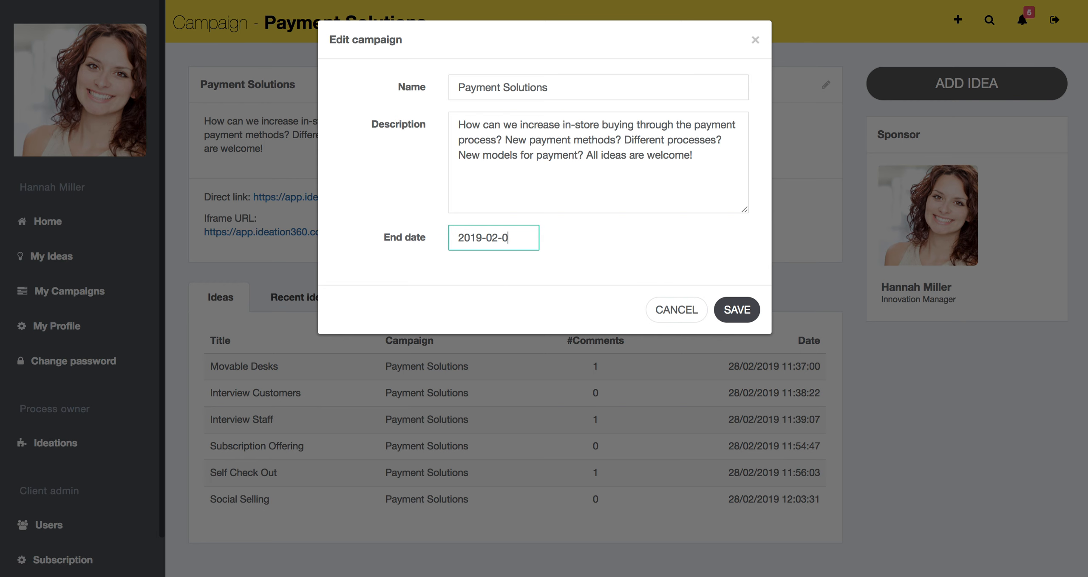
{"action": "left_click", "coordinate": [737, 309]}
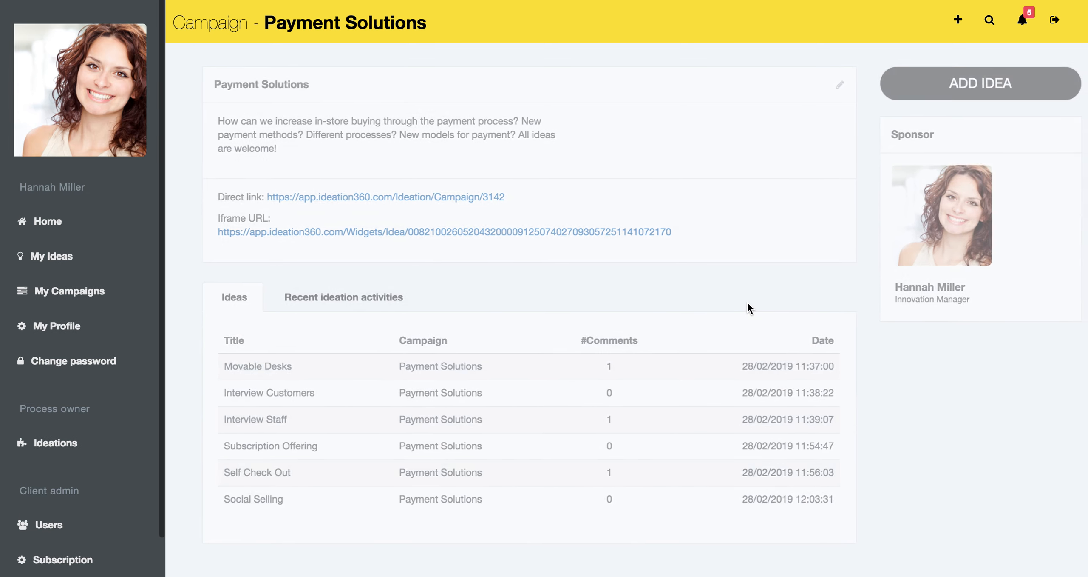
Step: Open idea clustering for the Increase in-store Conversion Rate ideation and read the explanation of how clustering works
{"action": "left_click", "coordinate": [50, 218]}
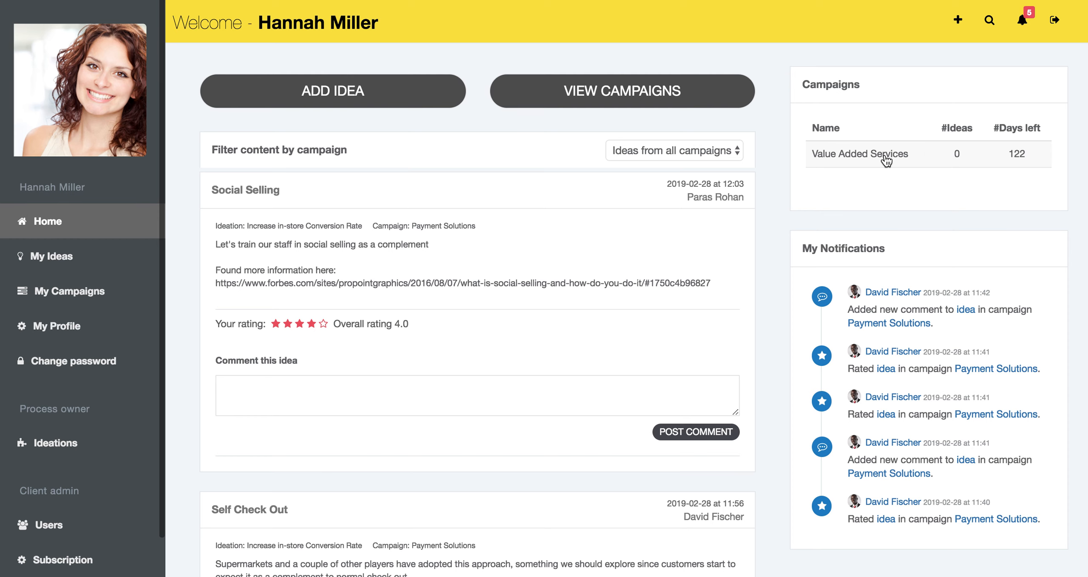
{"action": "left_click", "coordinate": [69, 444]}
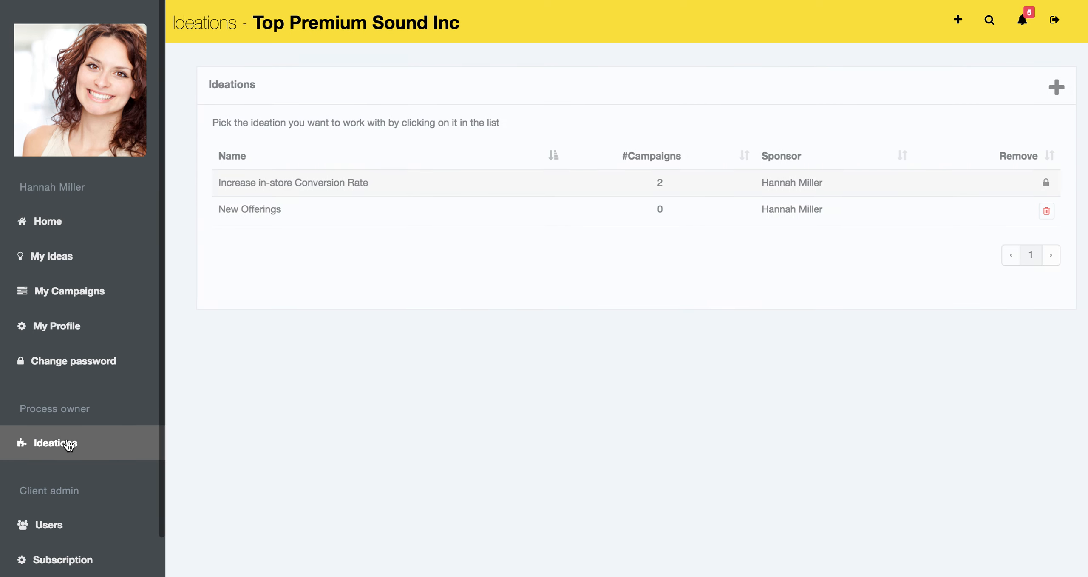
{"action": "left_click", "coordinate": [333, 190]}
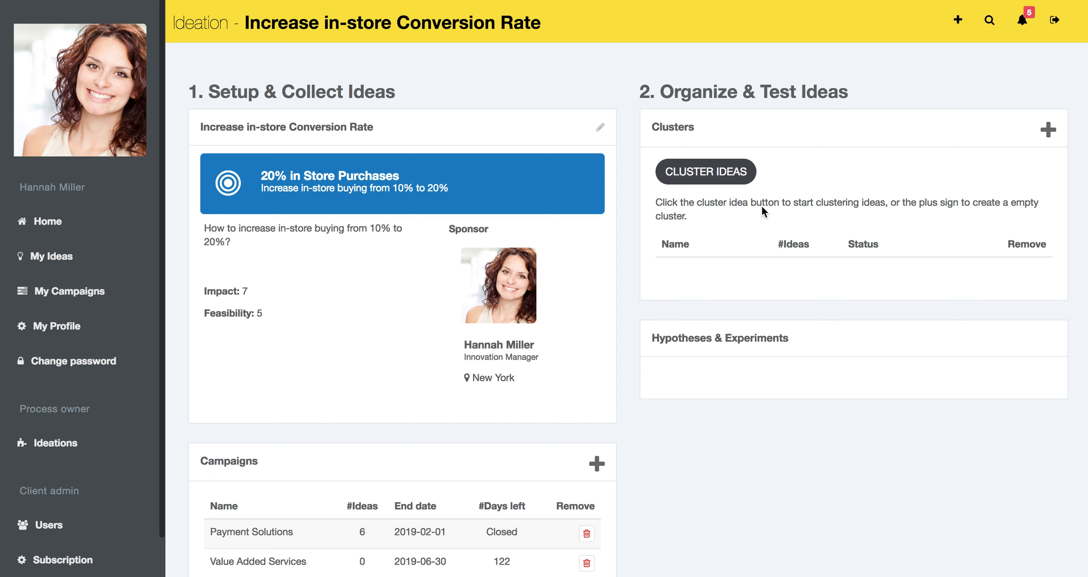
{"action": "left_click", "coordinate": [720, 174]}
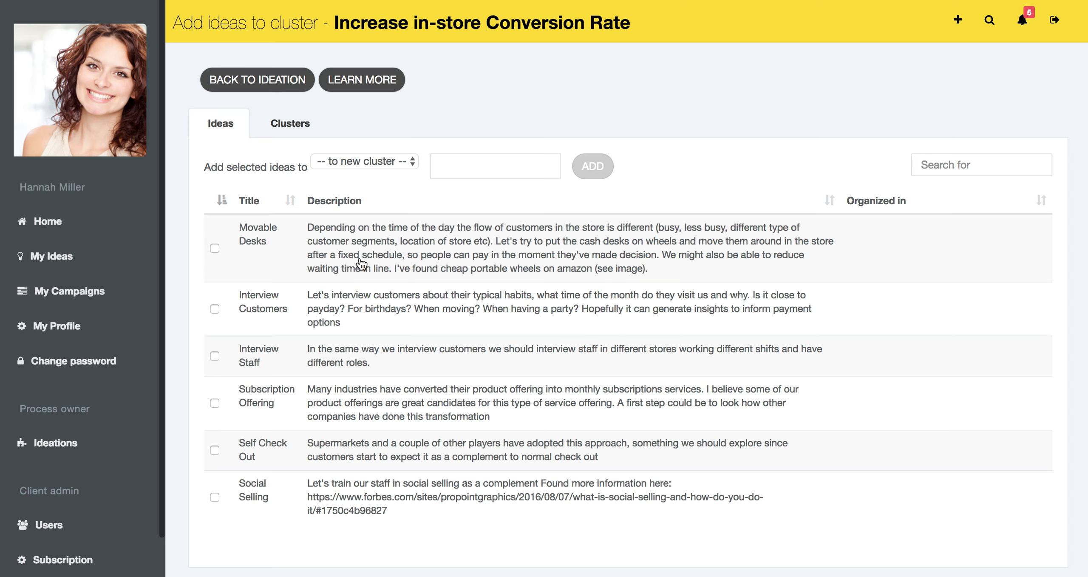
{"action": "left_click", "coordinate": [362, 79]}
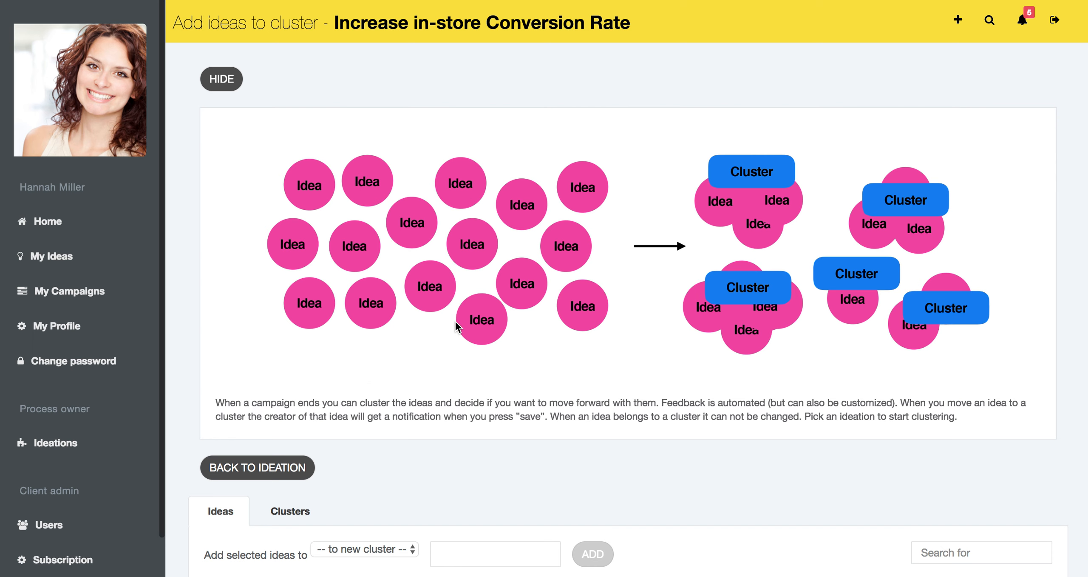
{"action": "left_click", "coordinate": [222, 79]}
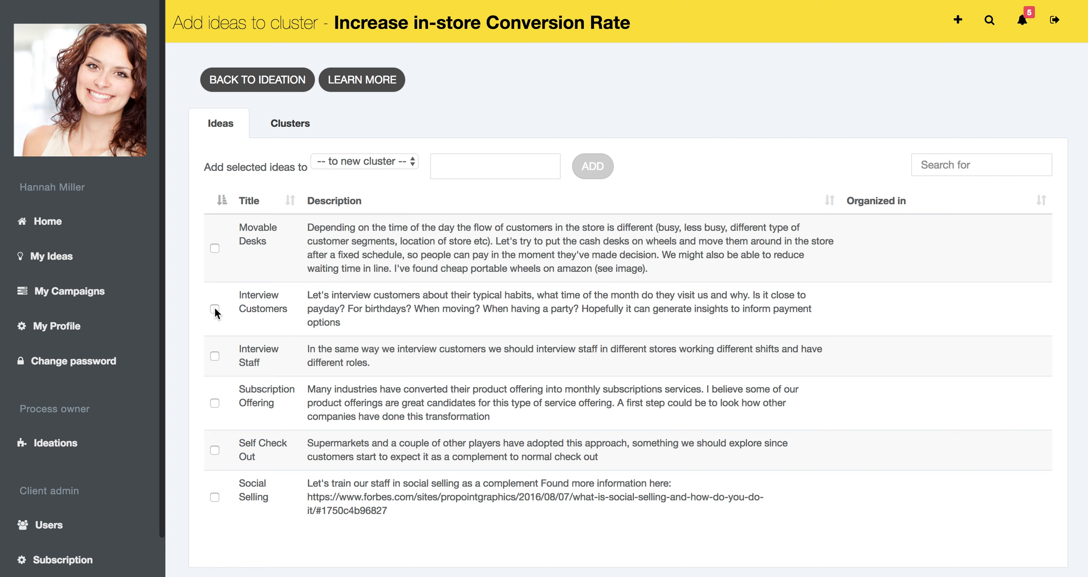
Step: Add the Interview Customers and Interview Staff ideas to a new cluster named "Research"
{"action": "left_click", "coordinate": [215, 356]}
{"action": "left_click", "coordinate": [383, 161]}
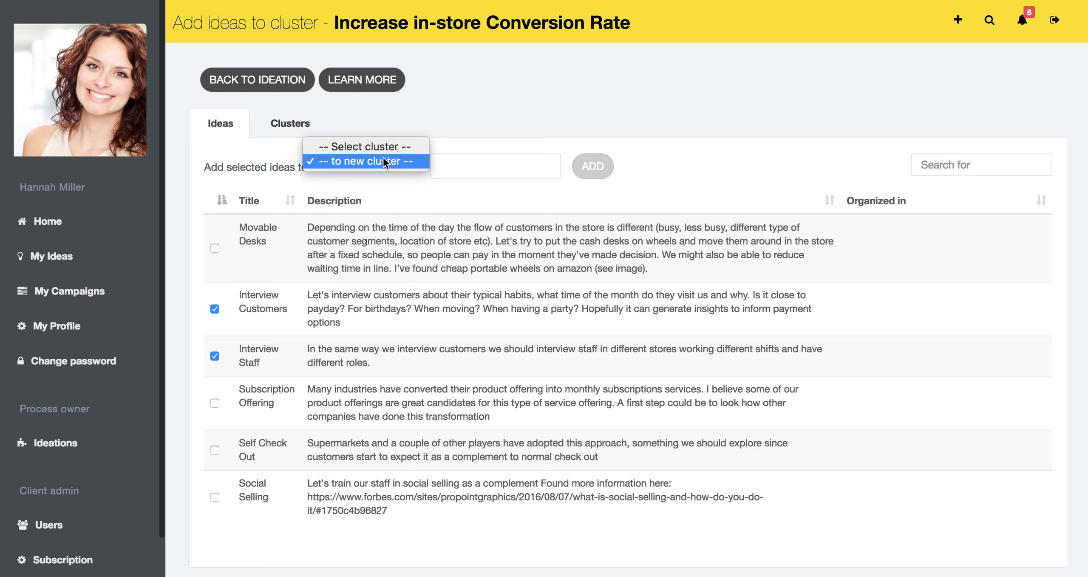
{"action": "left_click", "coordinate": [384, 161]}
{"action": "left_click", "coordinate": [444, 166]}
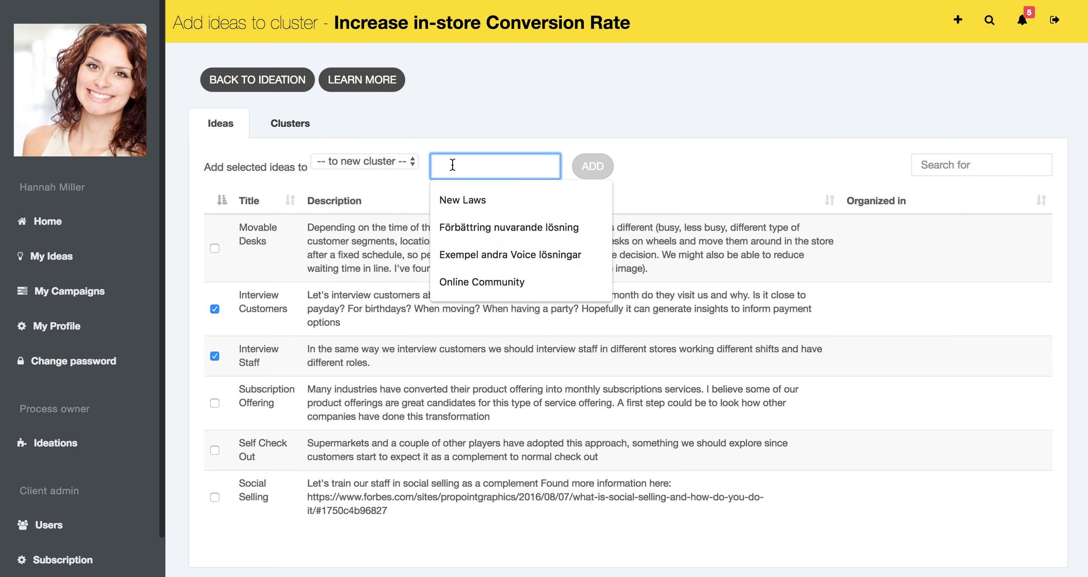
{"action": "type", "text": "Rese"}
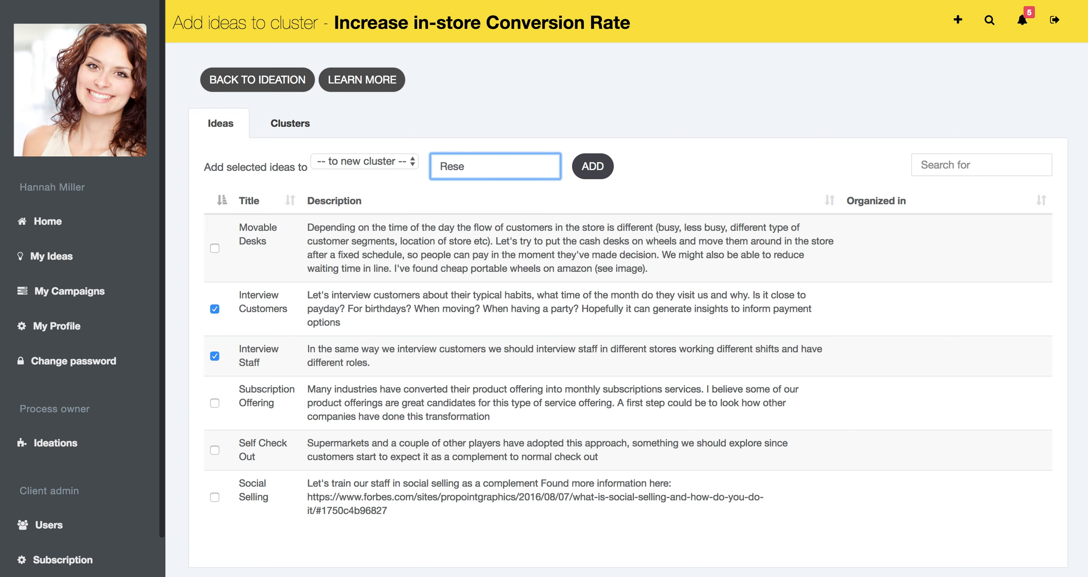
{"action": "type", "text": "arch"}
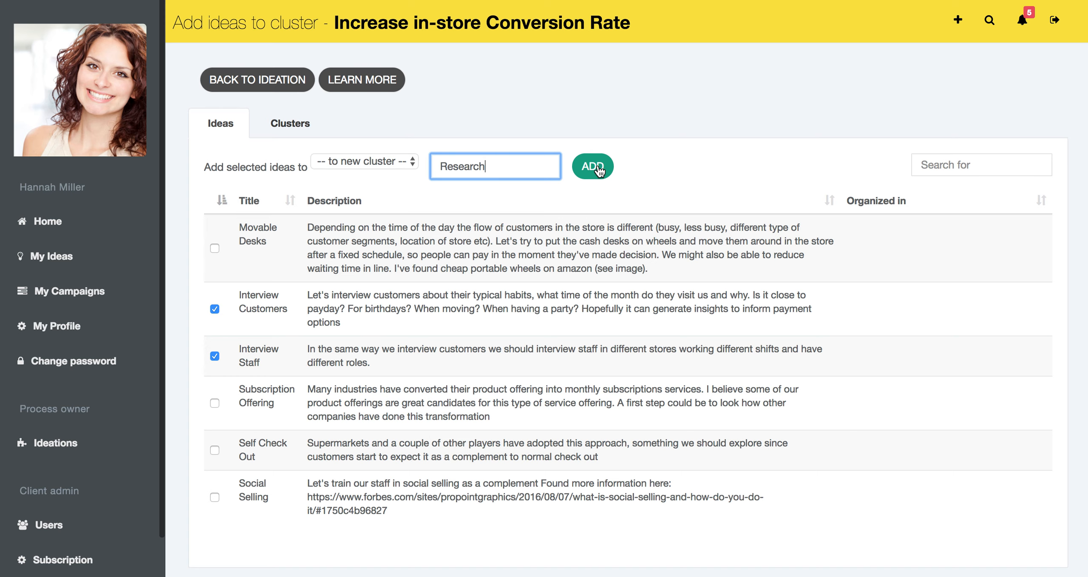
{"action": "left_click", "coordinate": [595, 167]}
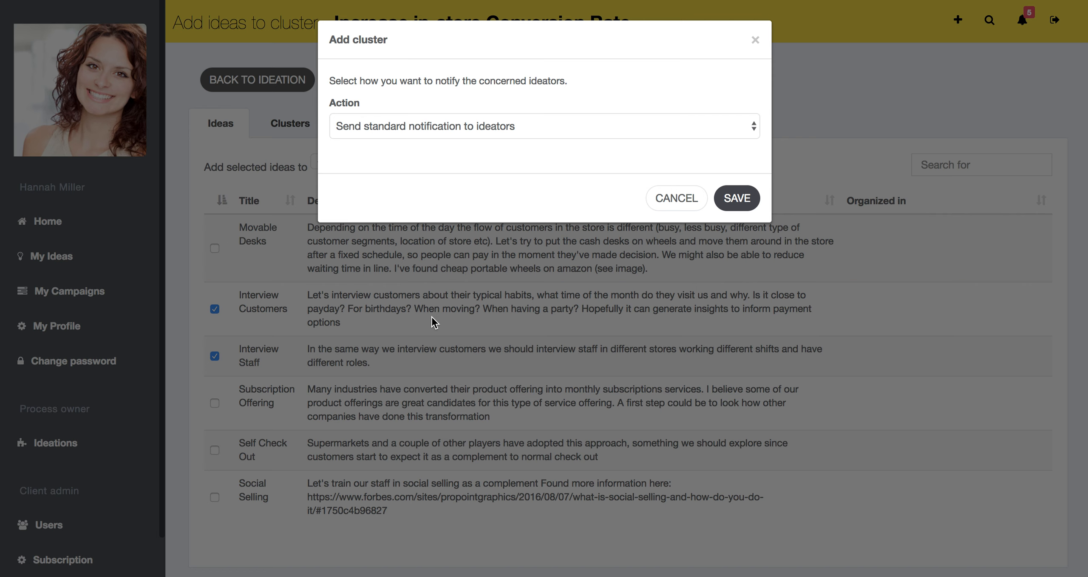
Step: Set the cluster's notification action to "Send customized message to ideators"
{"action": "left_click", "coordinate": [431, 129]}
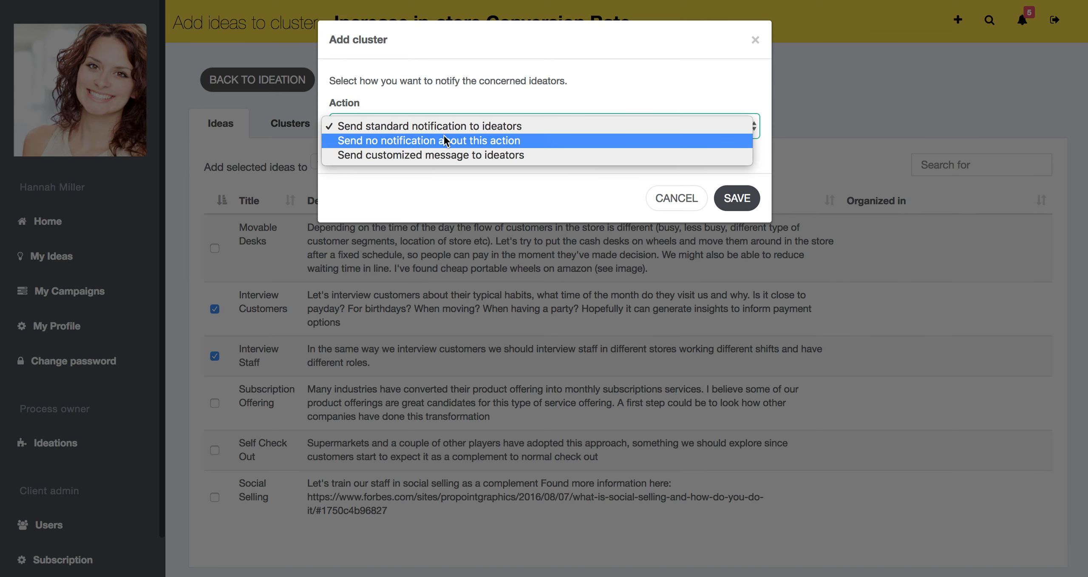
{"action": "left_click", "coordinate": [444, 135]}
{"action": "left_click", "coordinate": [447, 126]}
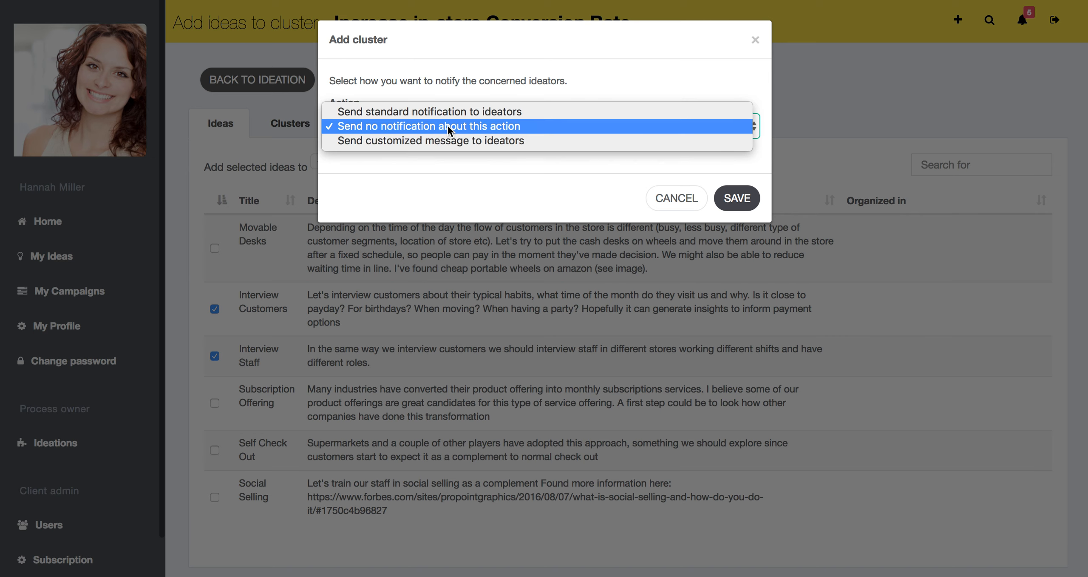
{"action": "left_click", "coordinate": [476, 141]}
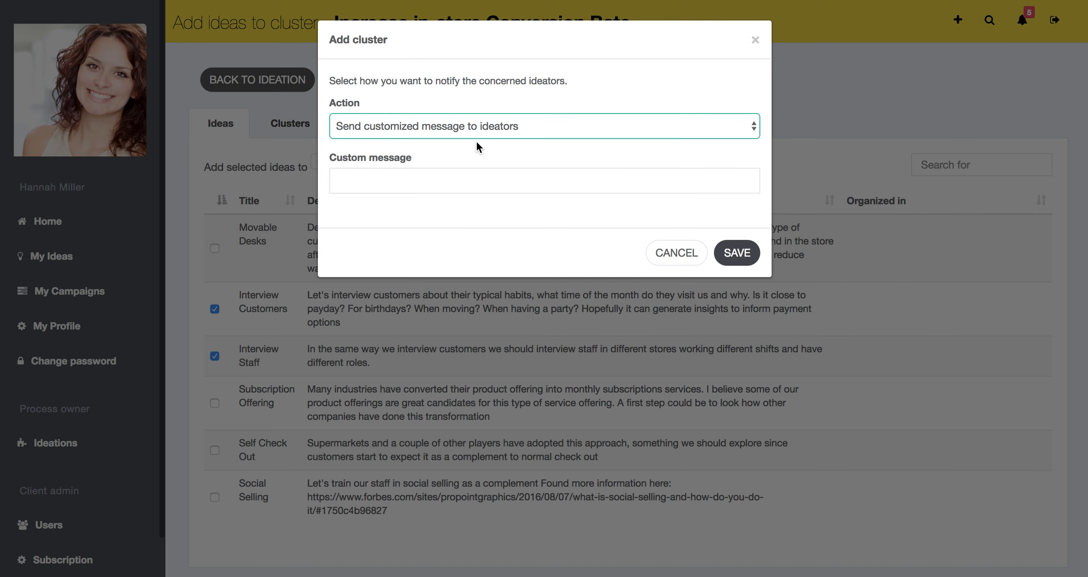
Step: Save the custom message "Thank you for your idea, it is now in the cluster "Research". We will get back with next steps", signed with the sender's name
{"action": "left_click", "coordinate": [398, 180]}
{"action": "type", "text": "Thank "}
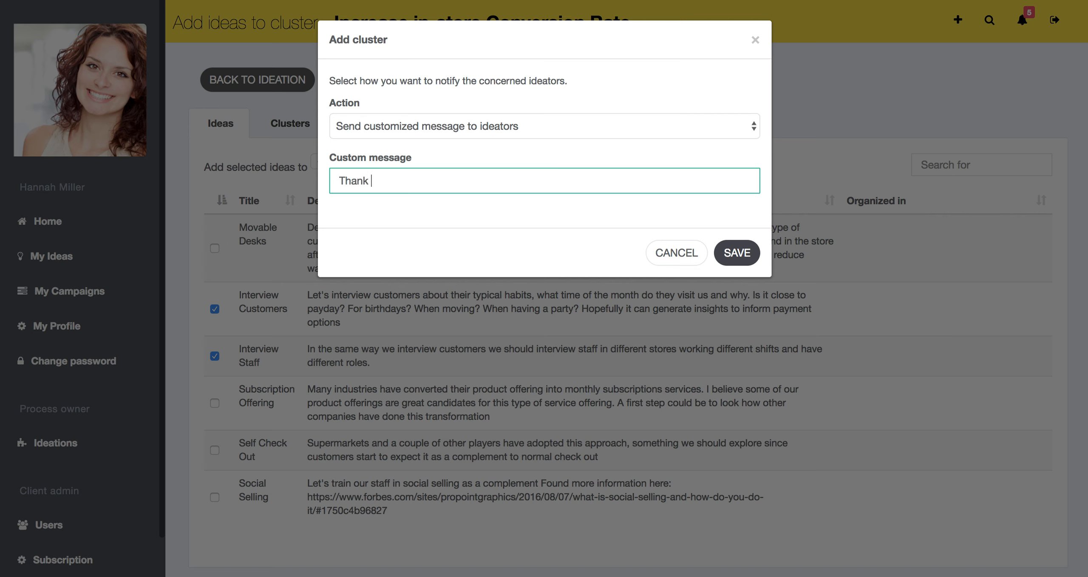
{"action": "type", "text": "you for your idea, it is n"}
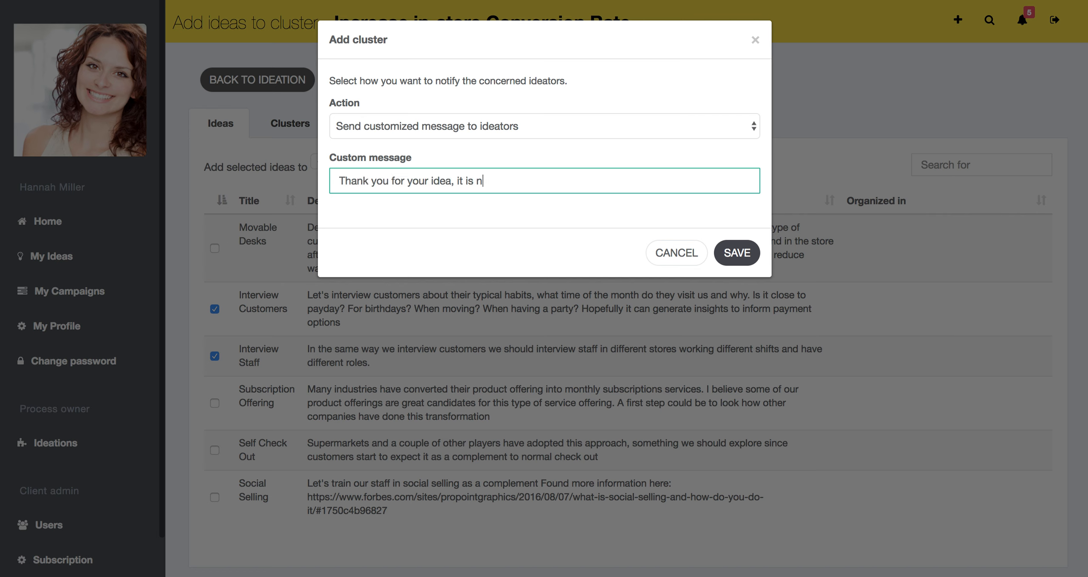
{"action": "type", "text": "ow in the cluster \"R\""}
{"action": "key", "text": "Left"}
{"action": "type", "text": "Research"}
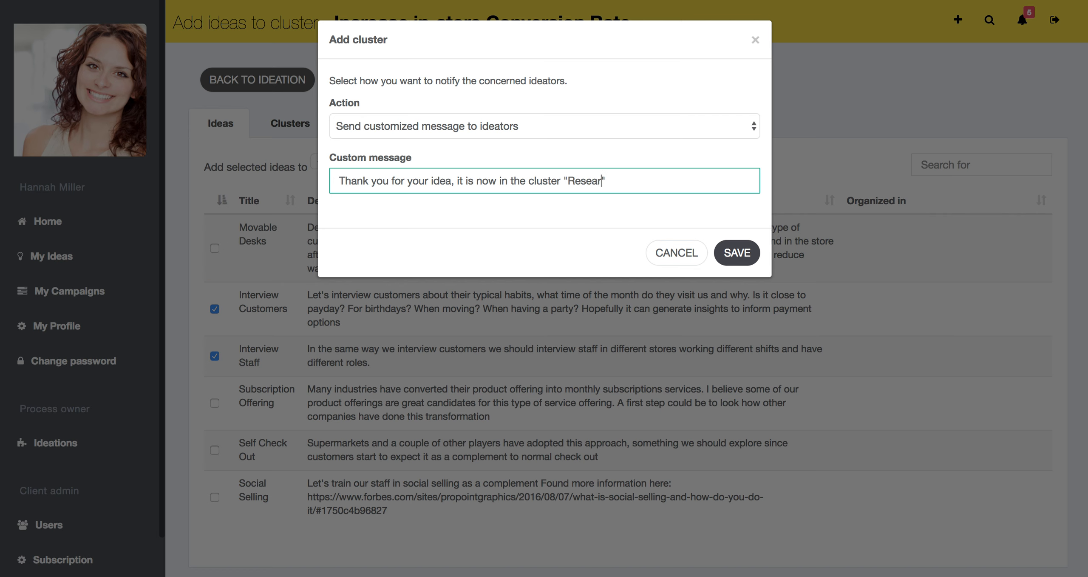
{"action": "key", "text": "Right"}
{"action": "type", "text": ". We will get back with ne"}
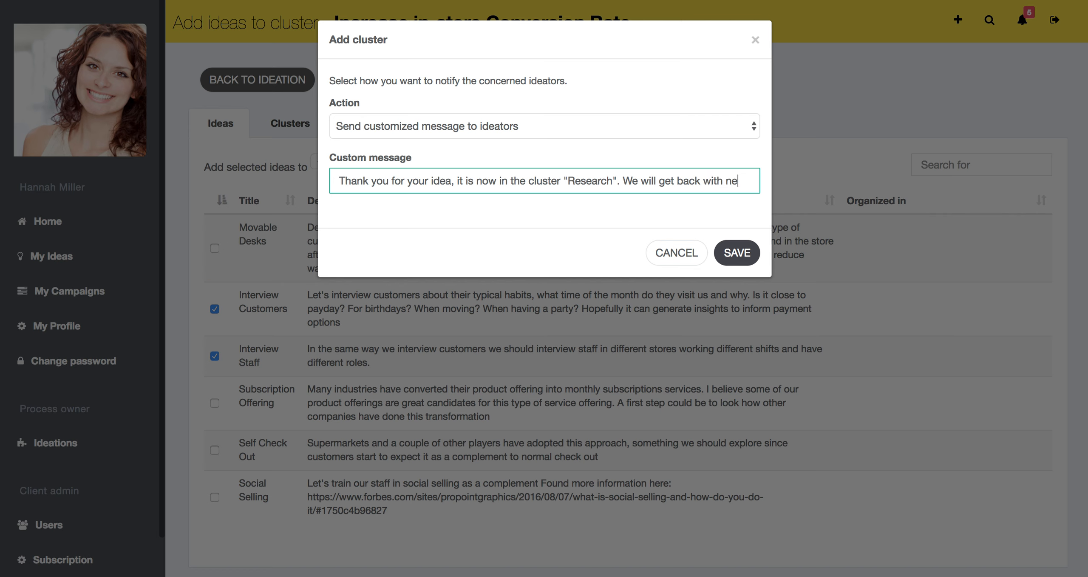
{"action": "type", "text": "xt ste"}
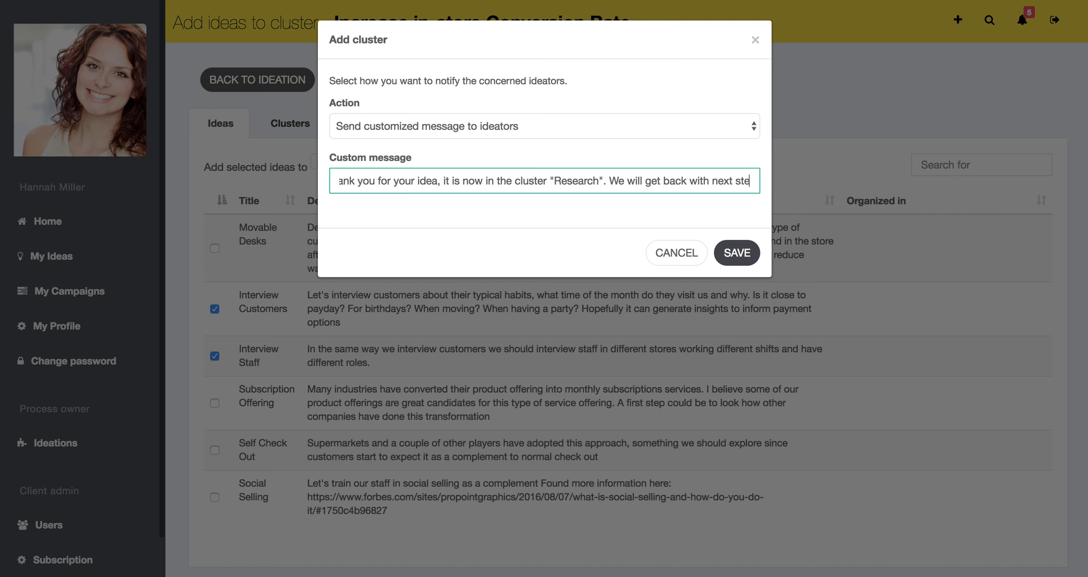
{"action": "type", "text": "ps / Hannah"}
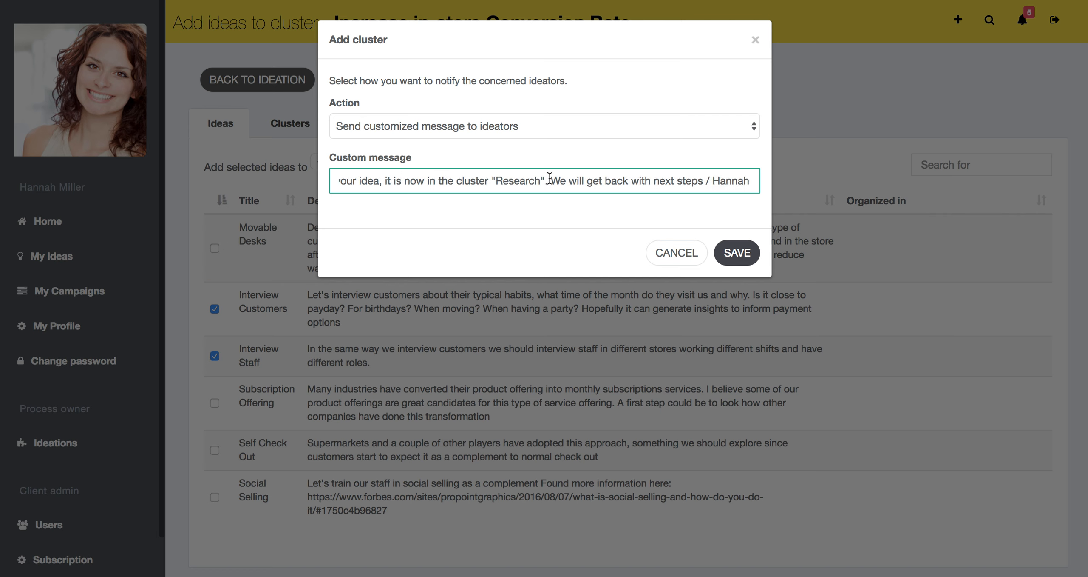
{"action": "left_click", "coordinate": [738, 252]}
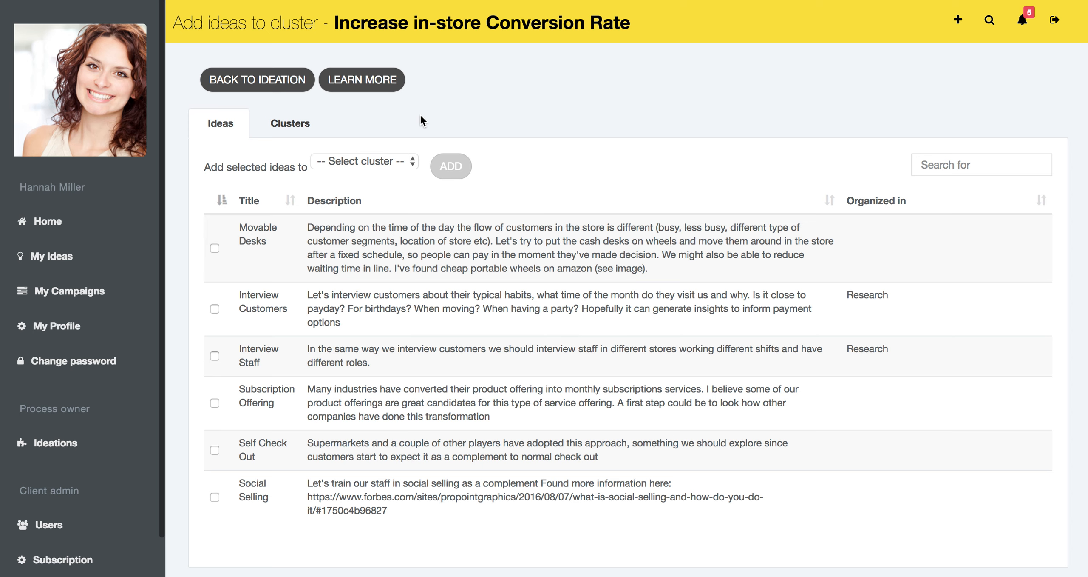
Step: Review the Research cluster and add the Movable Desks idea to a new cluster named "Movable Desks" with the standard notification to ideators
{"action": "left_click", "coordinate": [284, 123]}
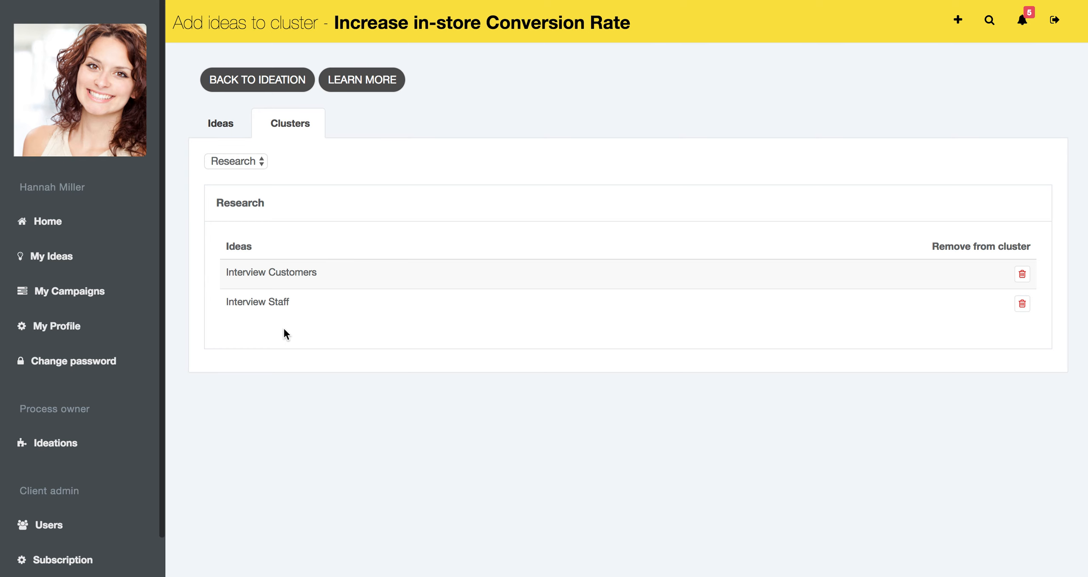
{"action": "left_click", "coordinate": [225, 125]}
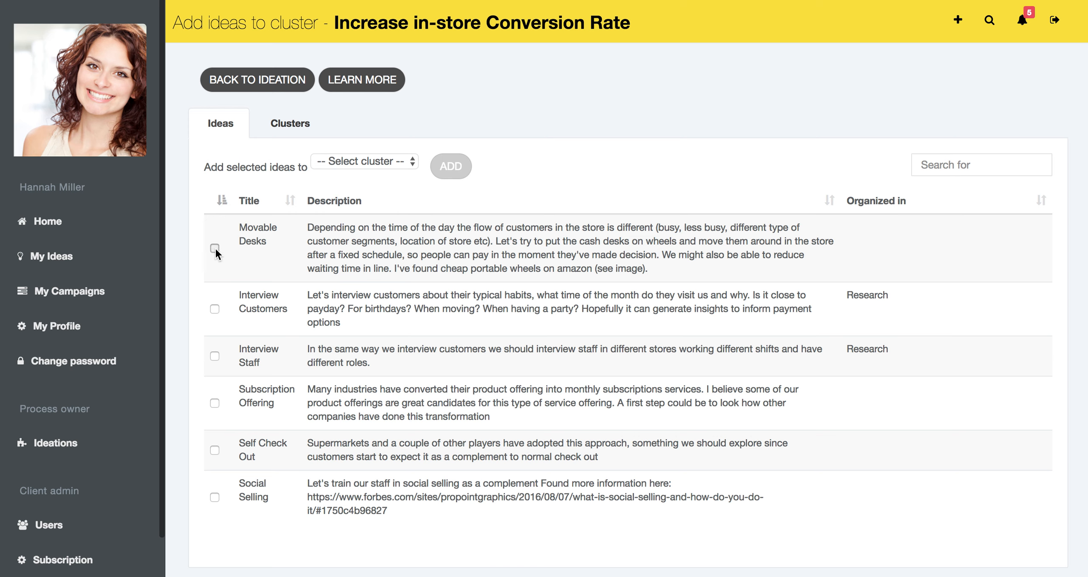
{"action": "left_click", "coordinate": [343, 162]}
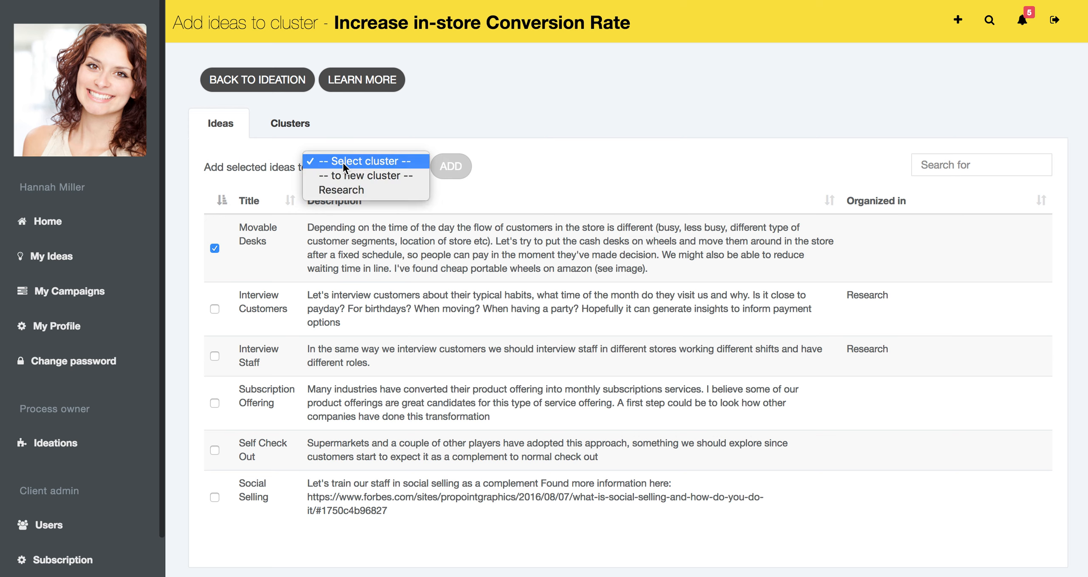
{"action": "left_click", "coordinate": [345, 174]}
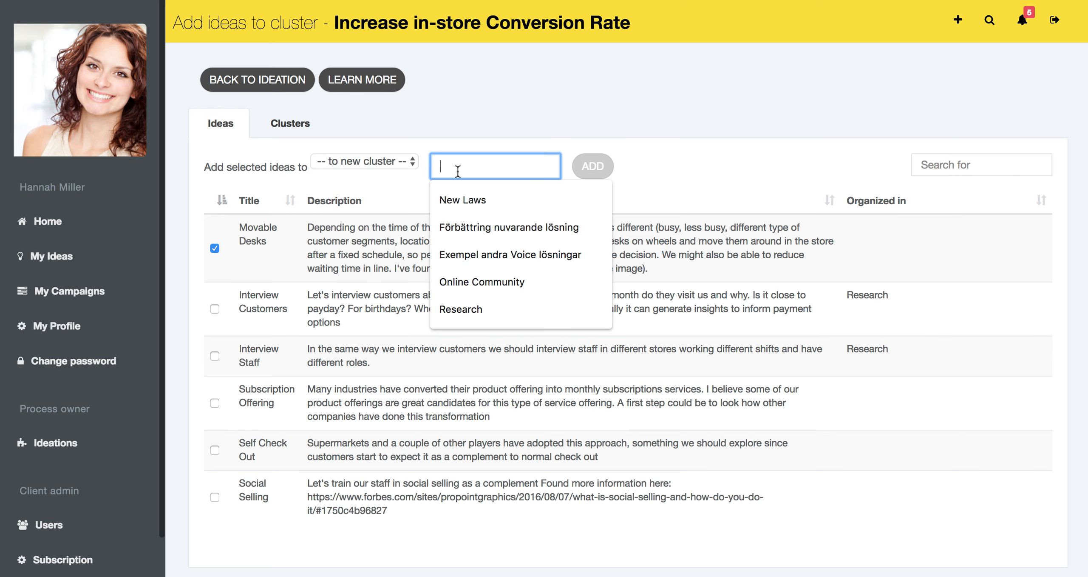
{"action": "type", "text": "Movable Desks"}
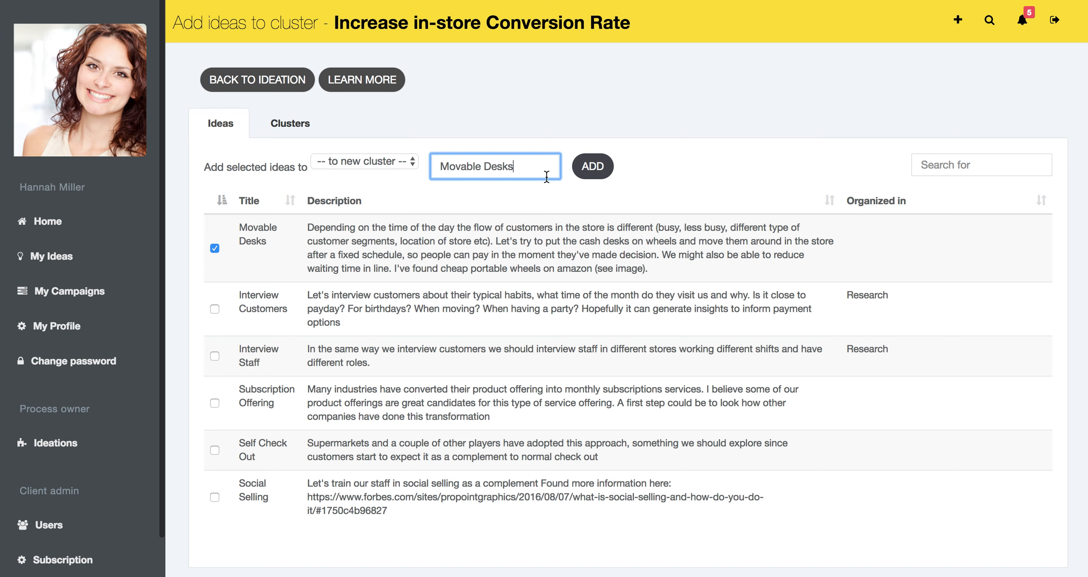
{"action": "left_click", "coordinate": [598, 167]}
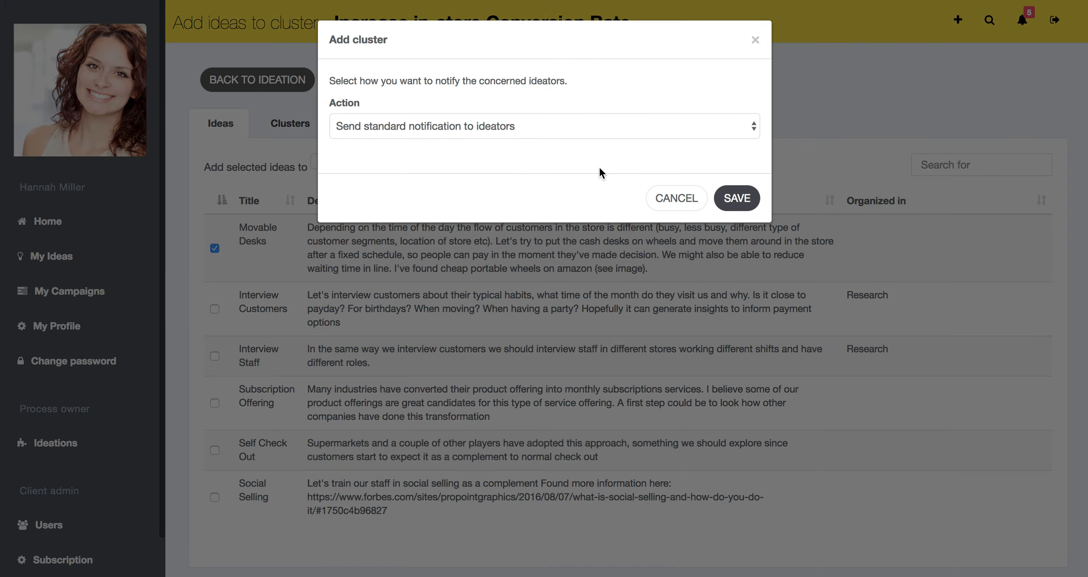
{"action": "left_click", "coordinate": [572, 130]}
{"action": "left_click", "coordinate": [472, 120]}
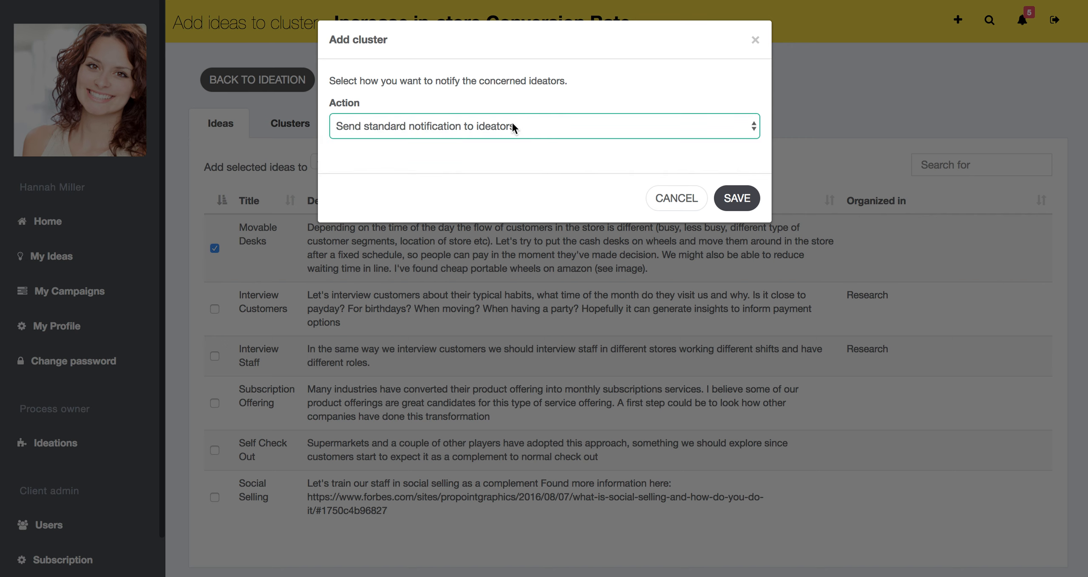
{"action": "left_click", "coordinate": [738, 199]}
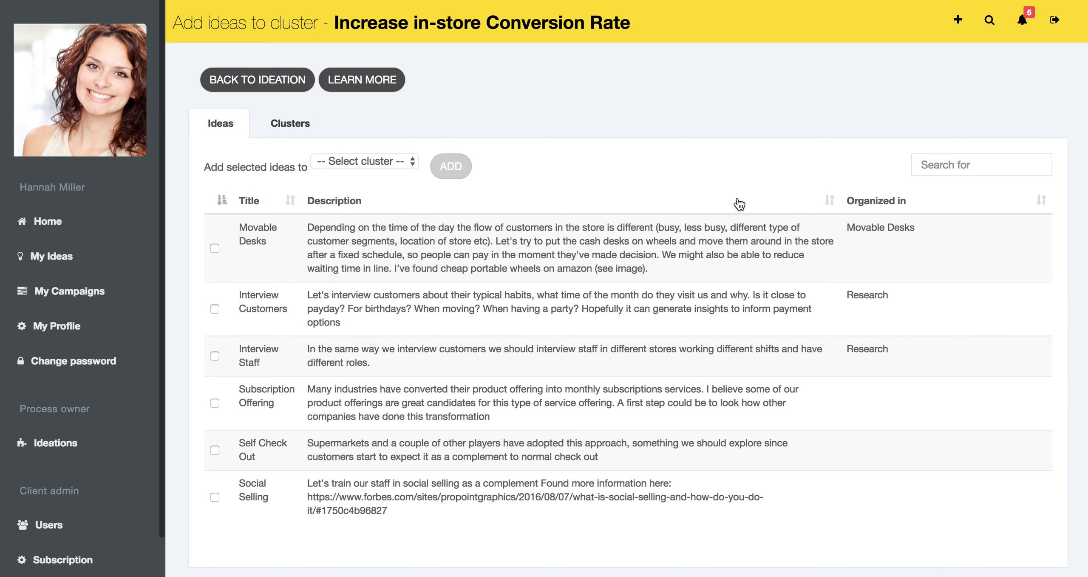
Step: Review the ideas in the Movable Desks and Research clusters and return to the ideation overview
{"action": "left_click", "coordinate": [298, 127]}
{"action": "left_click", "coordinate": [263, 159]}
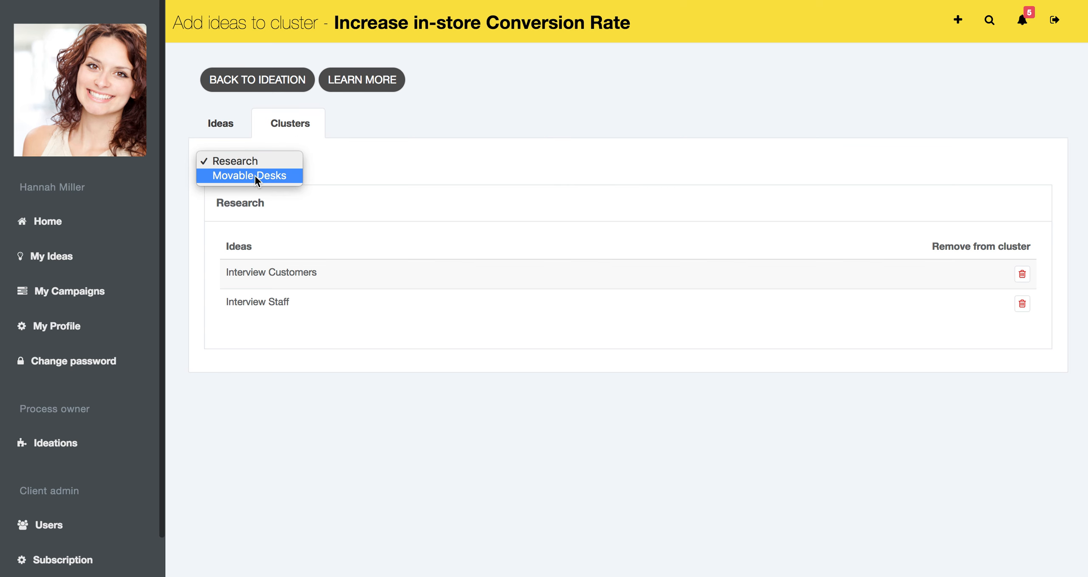
{"action": "left_click", "coordinate": [255, 175]}
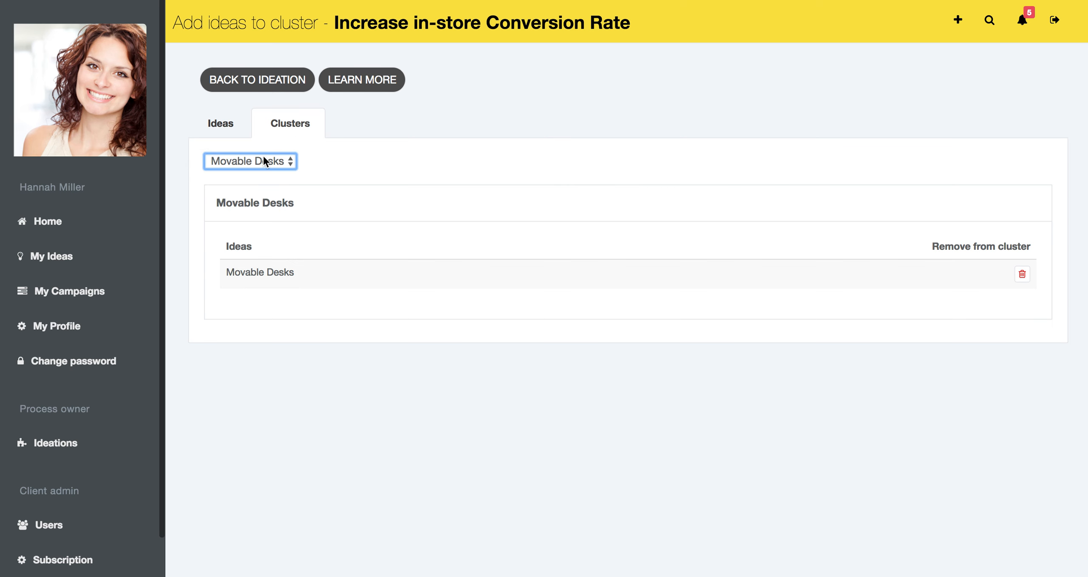
{"action": "left_click", "coordinate": [262, 158]}
{"action": "left_click", "coordinate": [260, 145]}
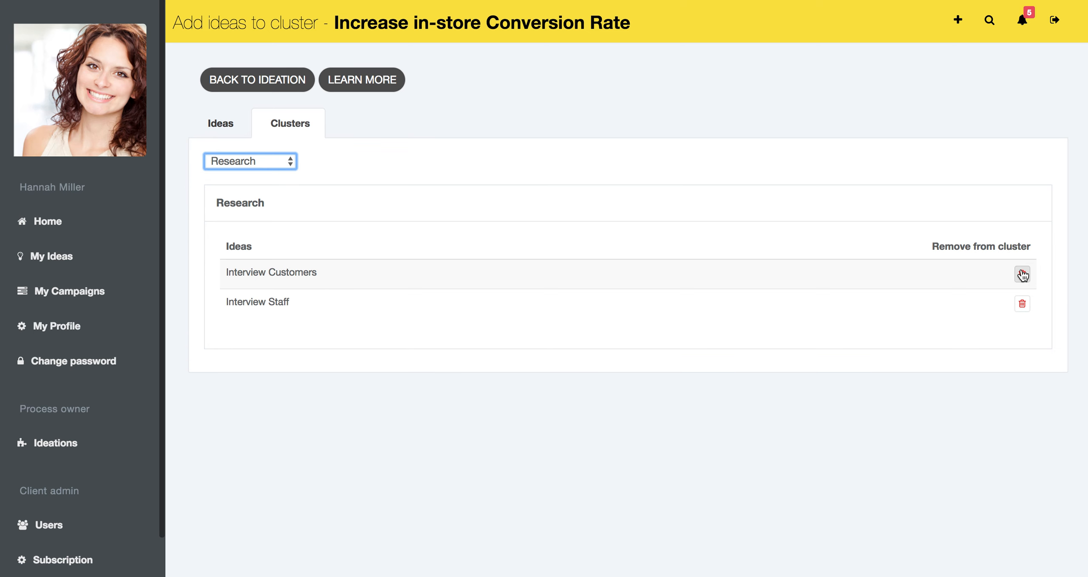
{"action": "left_click", "coordinate": [229, 127]}
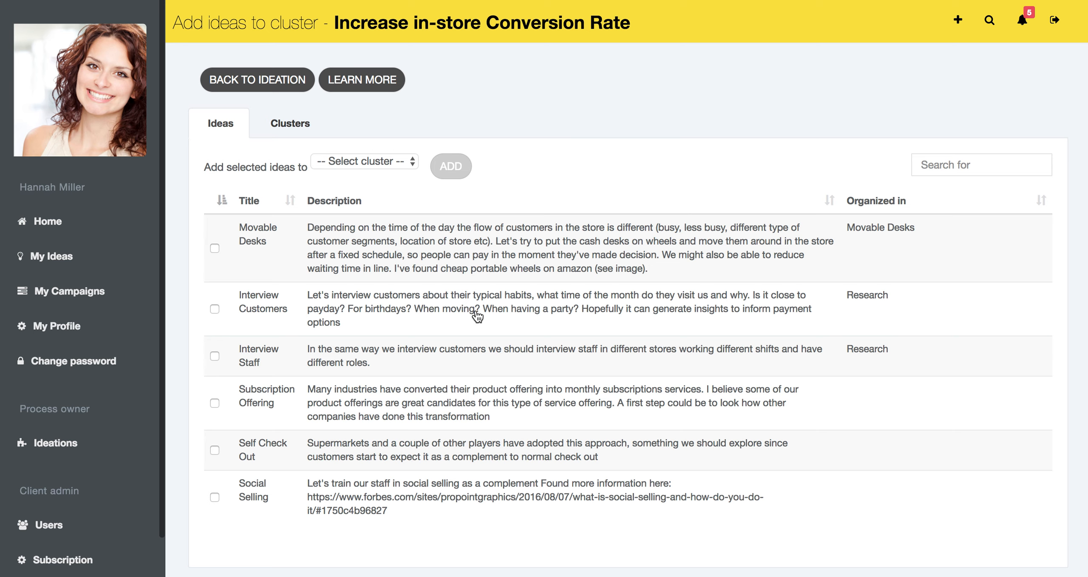
{"action": "left_click", "coordinate": [289, 90]}
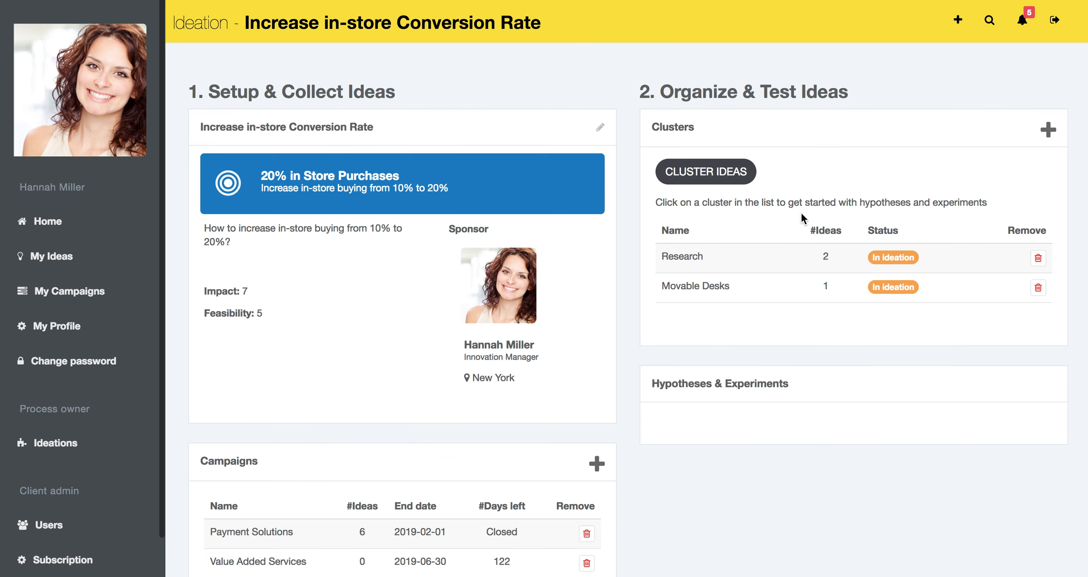